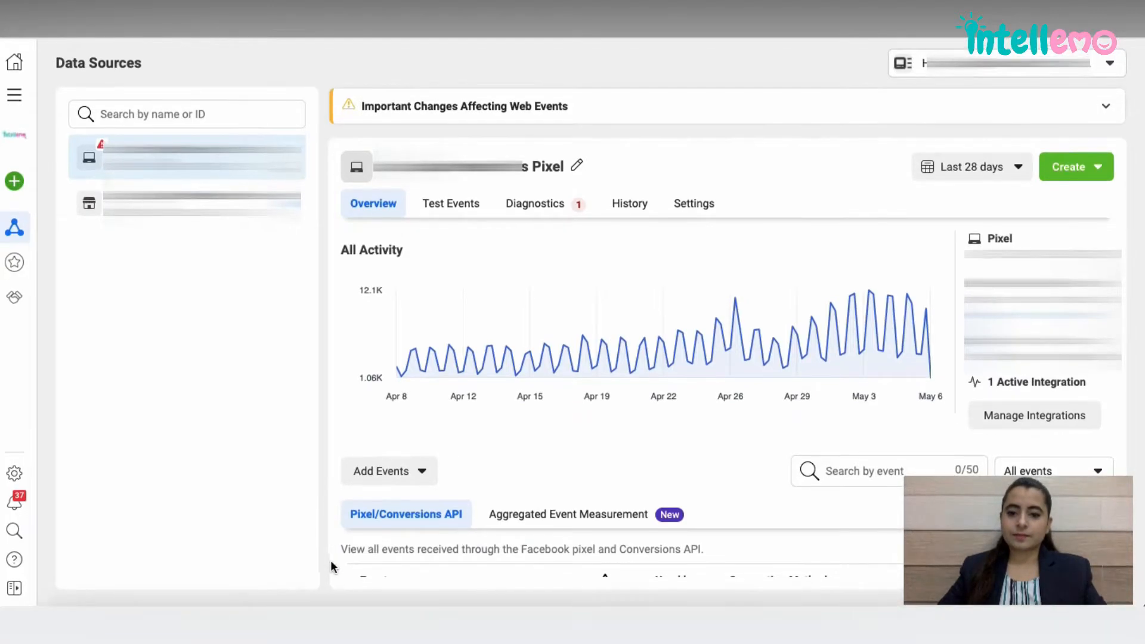
Review the pixel's event list in Data Sources and expand the PageView event's details
{"action": "scroll", "coordinate": [430, 544], "scroll_direction": "down", "scroll_amount": 5}
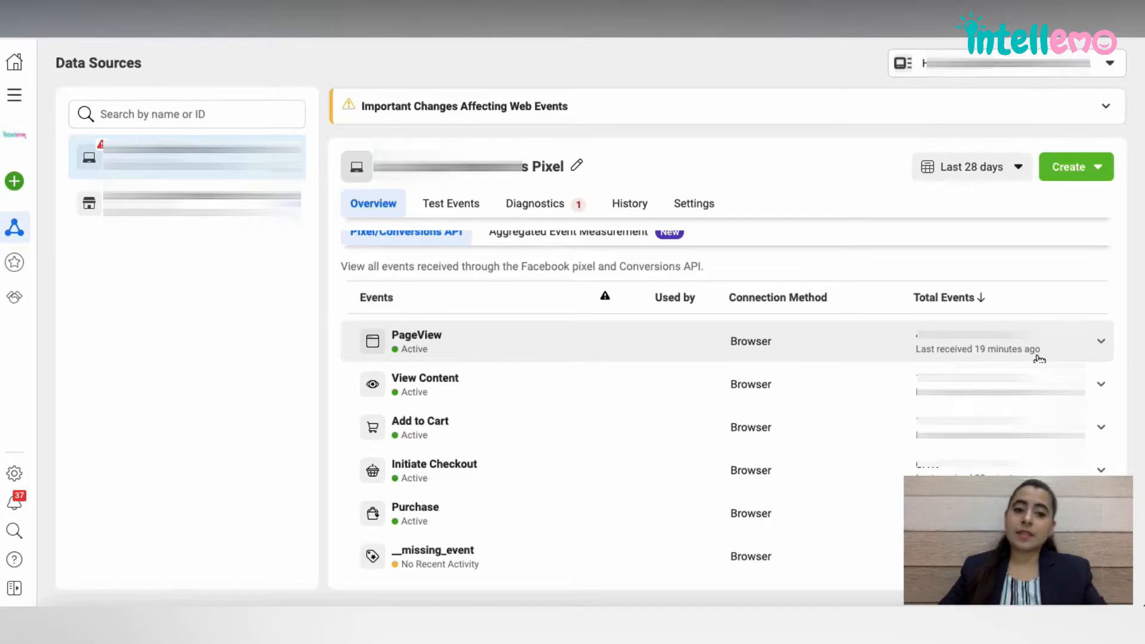
{"action": "left_click", "coordinate": [543, 339]}
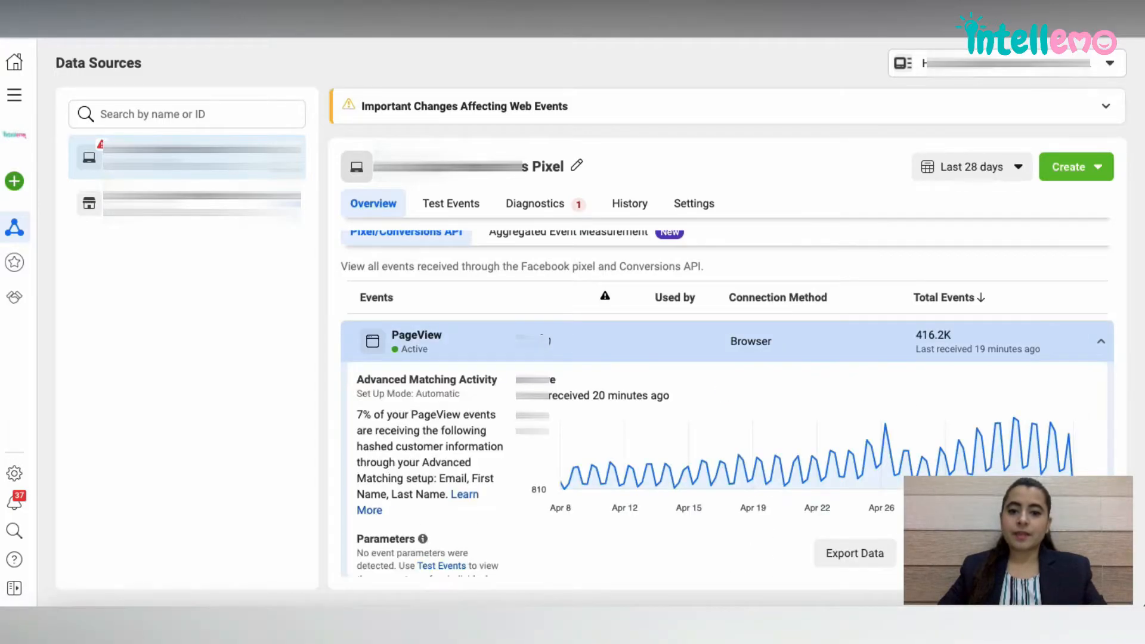
{"action": "scroll", "coordinate": [358, 456], "scroll_direction": "down", "scroll_amount": 2}
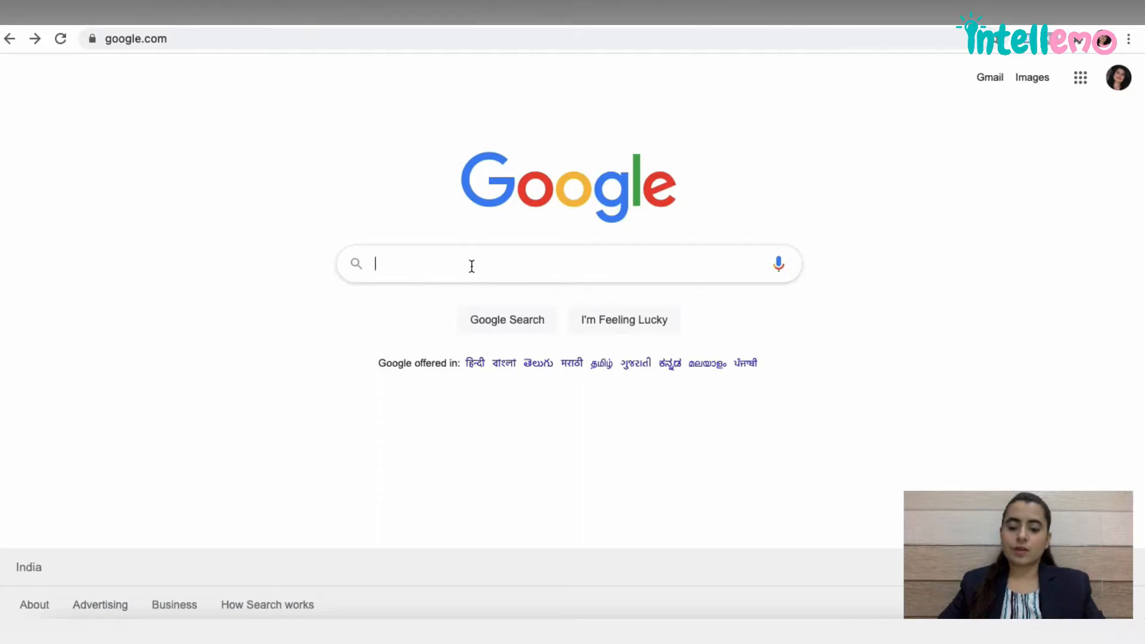
Search Google for "facebook pixel helper" and open the extension's Chrome Web Store page
{"action": "type", "text": "facebook pixel helper"}
{"action": "key", "text": "Return"}
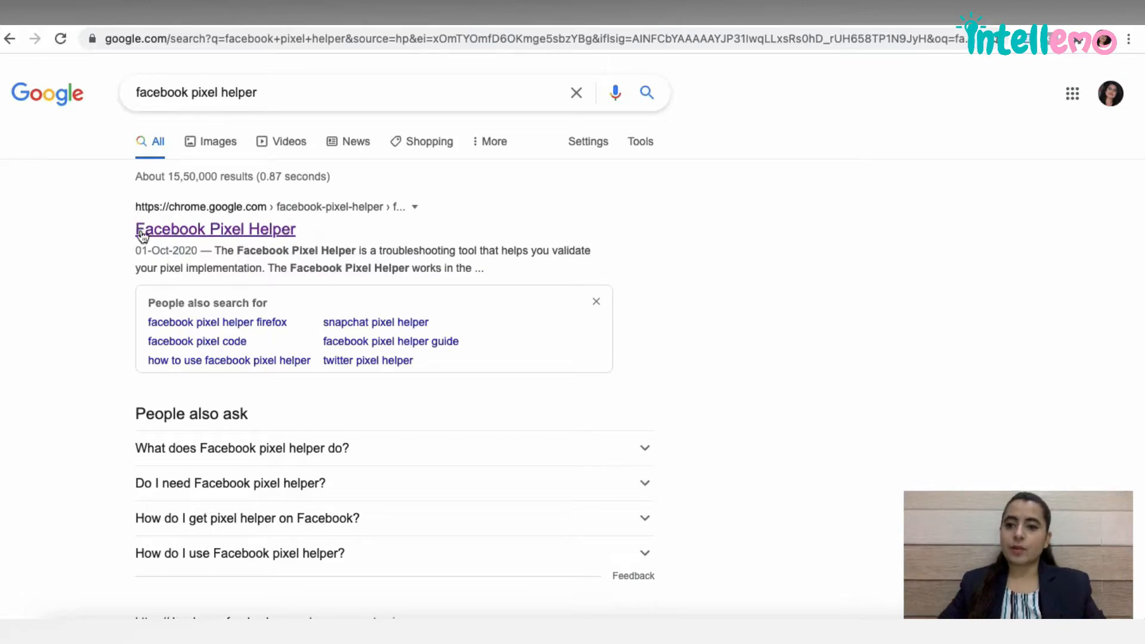
{"action": "left_click", "coordinate": [215, 231]}
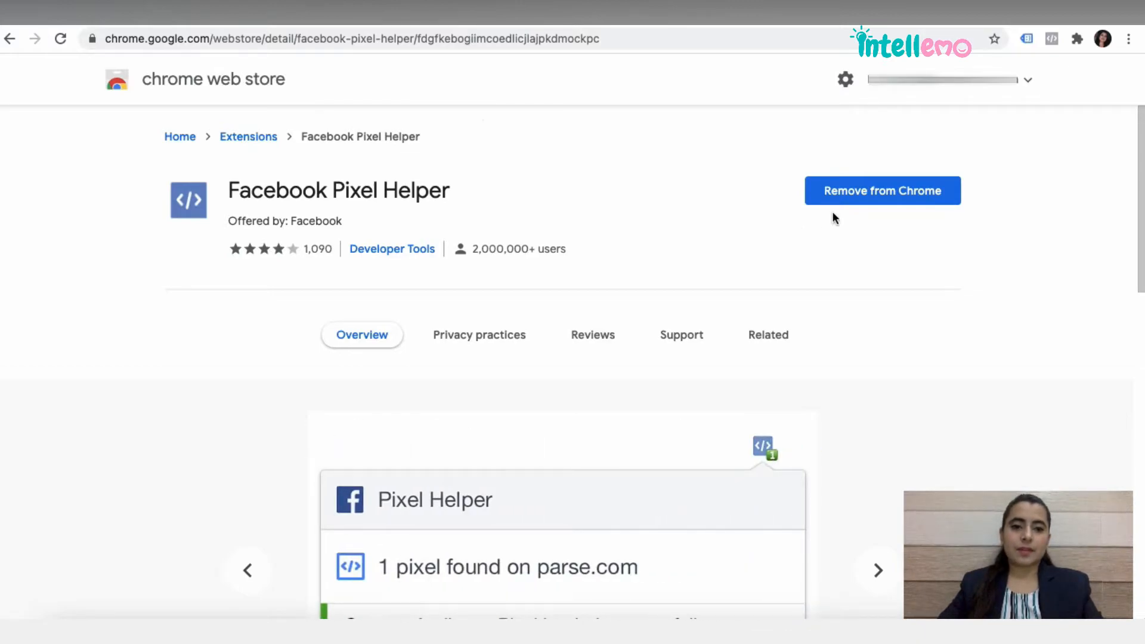
Remove the Facebook Pixel Helper extension from Chrome and install it again
{"action": "left_click", "coordinate": [880, 202]}
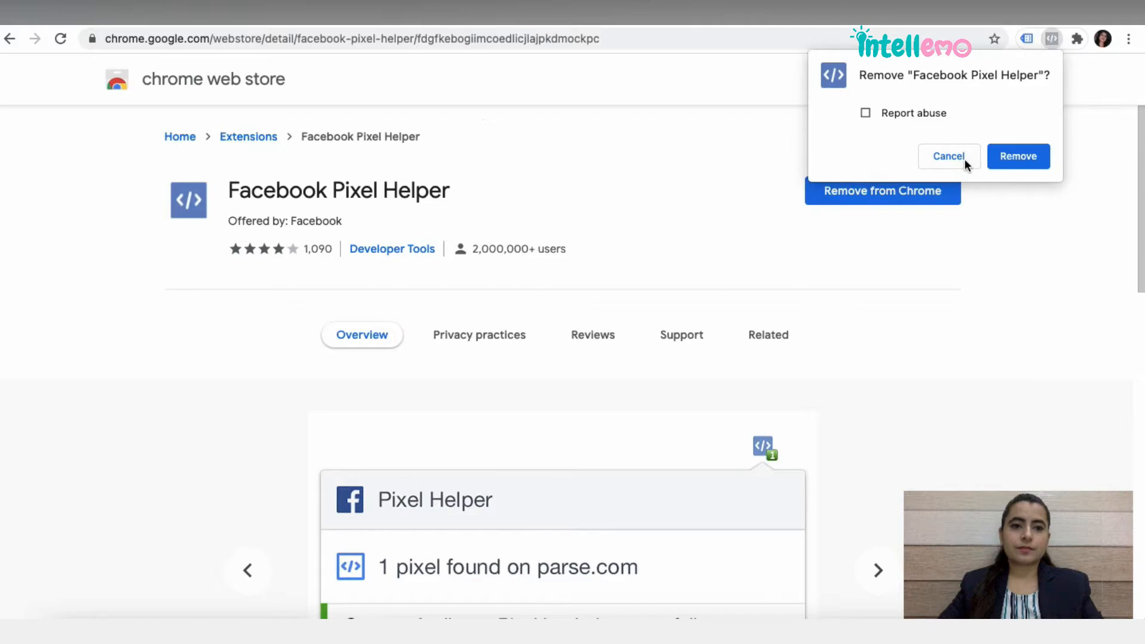
{"action": "left_click", "coordinate": [1035, 152]}
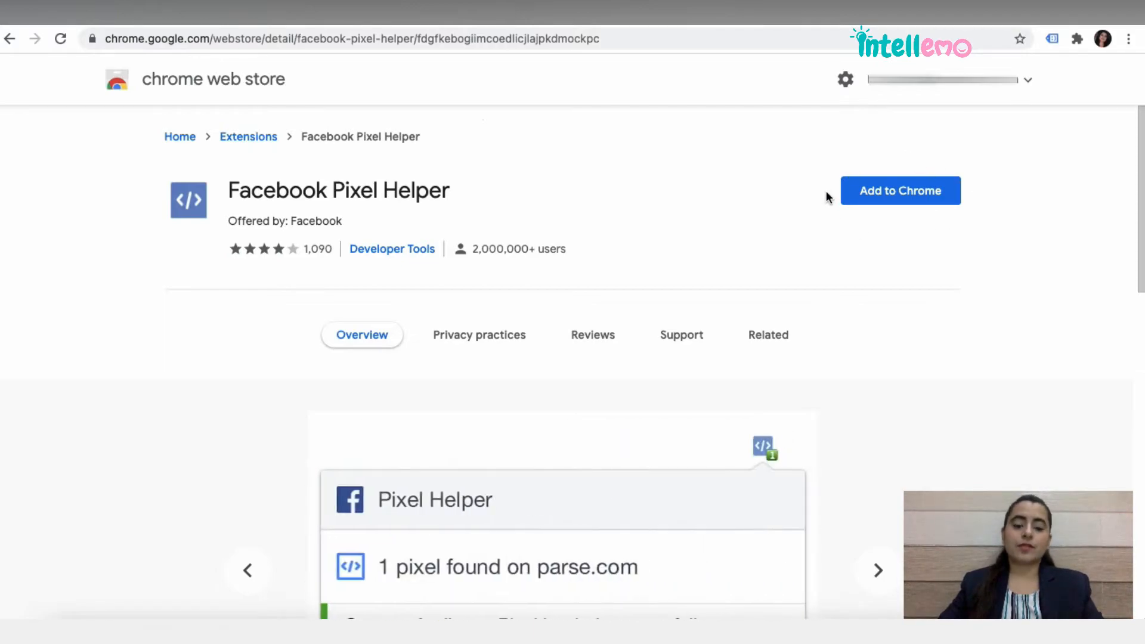
{"action": "left_click", "coordinate": [904, 198]}
{"action": "left_click", "coordinate": [701, 366]}
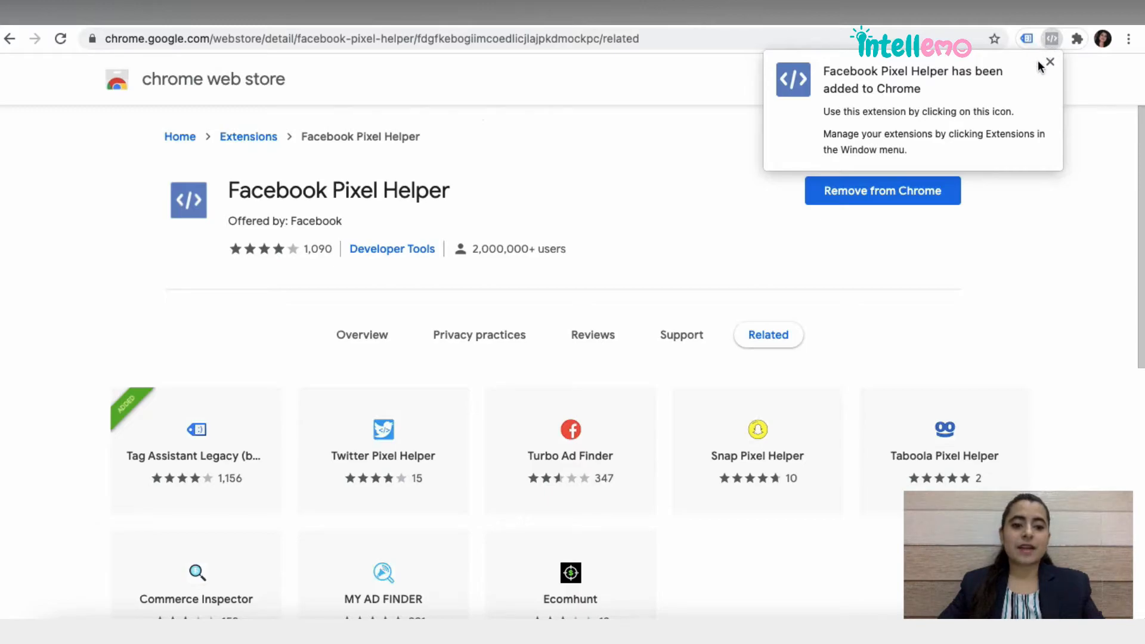
Pin the Facebook Pixel Helper extension to the browser toolbar
{"action": "left_click", "coordinate": [1077, 39]}
{"action": "left_click", "coordinate": [1039, 153]}
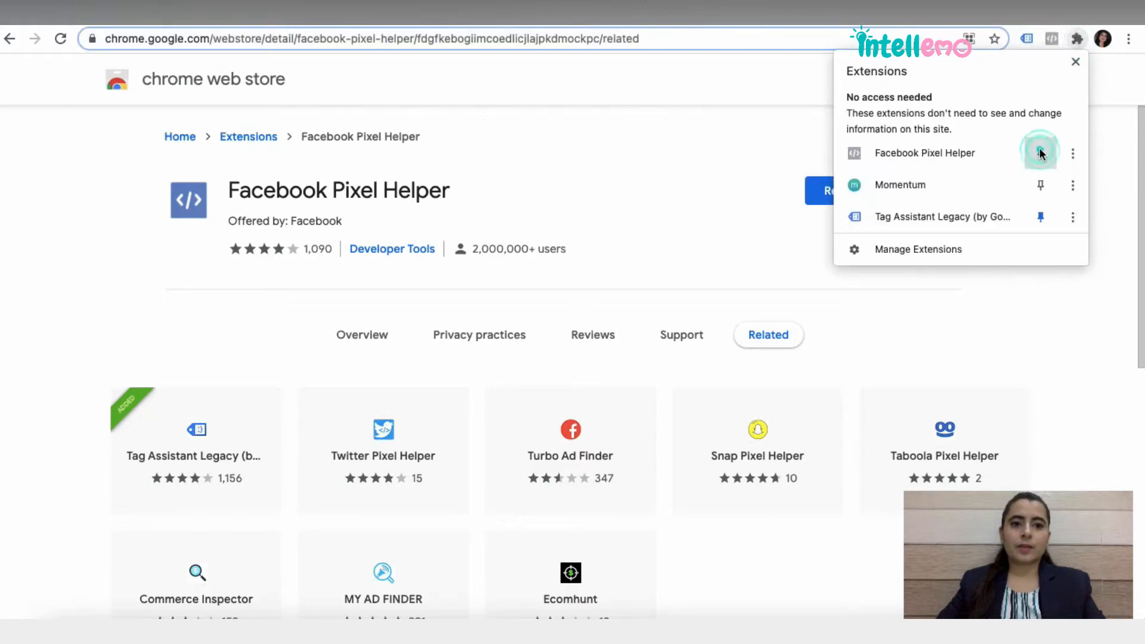
{"action": "left_click", "coordinate": [1101, 186]}
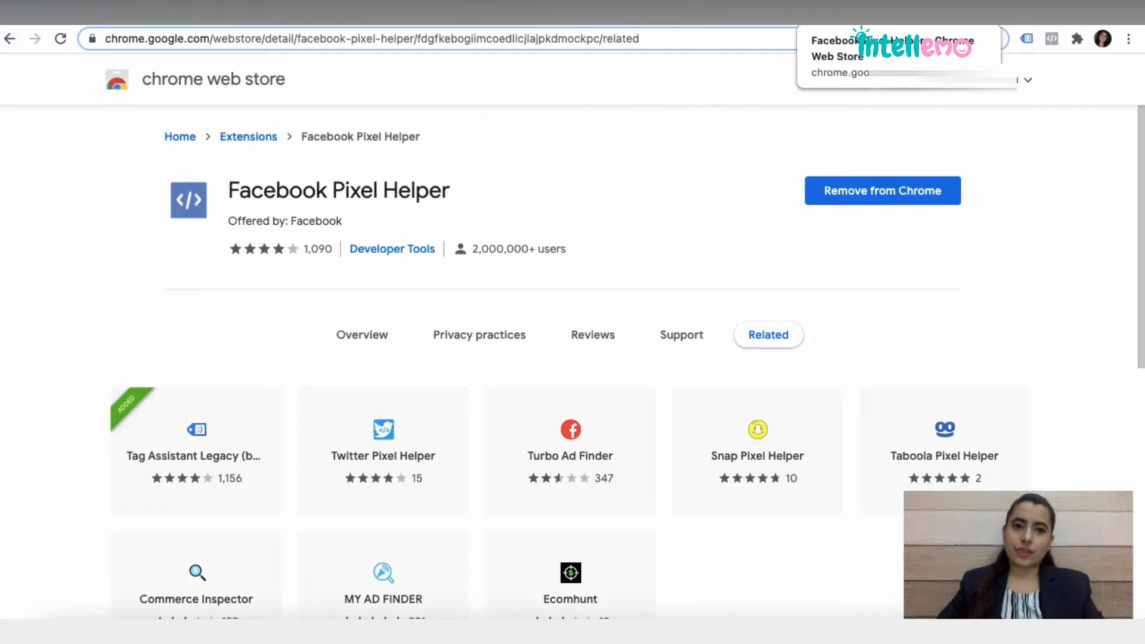
Load myntra.com in a new tab and check the site's pixels with Facebook Pixel Helper
{"action": "right_click", "coordinate": [828, 24]}
{"action": "left_click", "coordinate": [829, 25]}
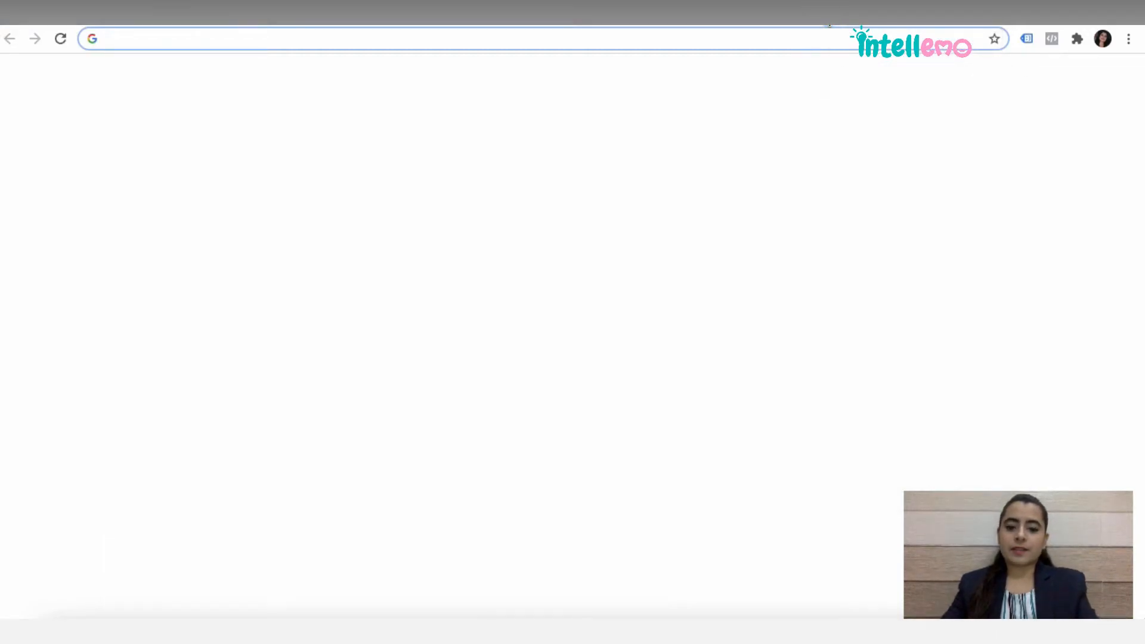
{"action": "type", "text": "myntra.com"}
{"action": "key", "text": "Return"}
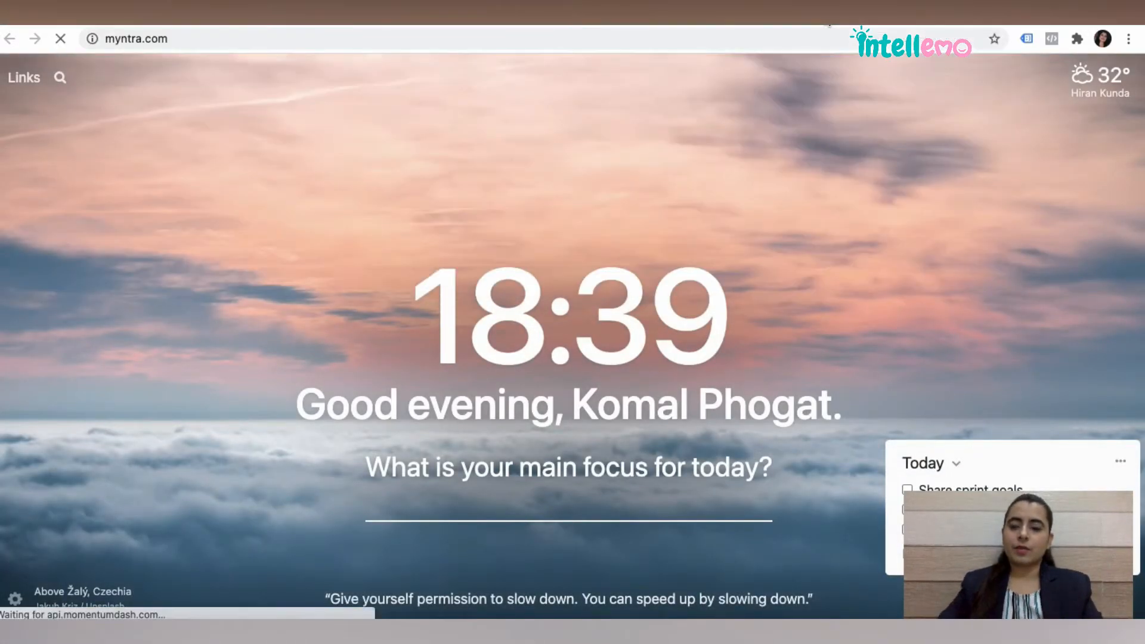
{"action": "left_click", "coordinate": [1051, 39]}
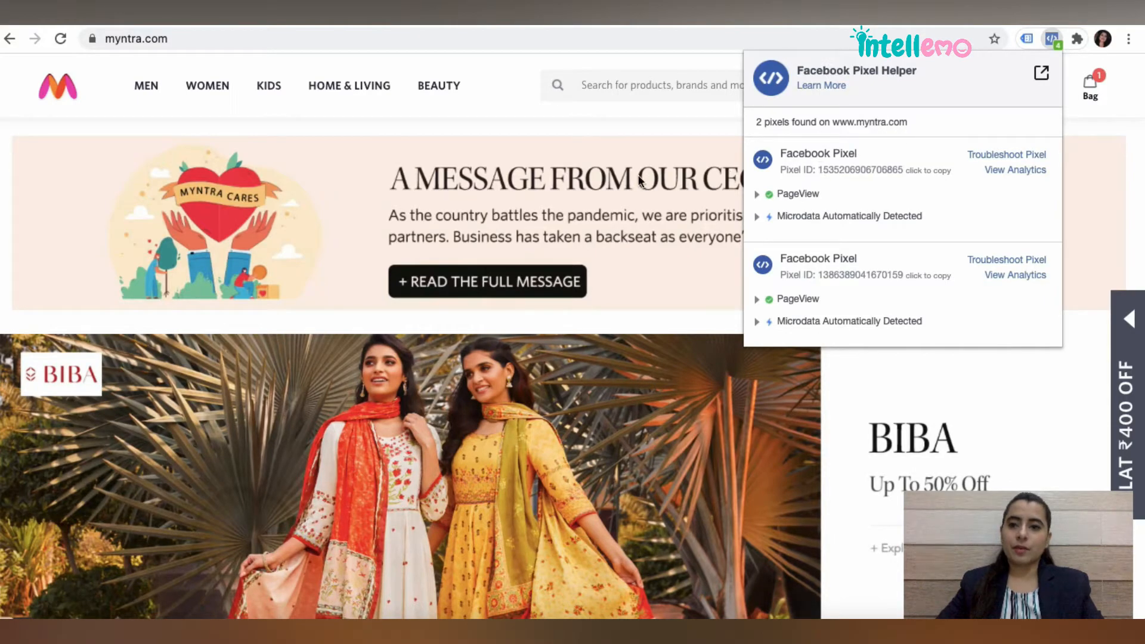
{"action": "left_click", "coordinate": [2, 145]}
Open W's Women Blue & White Printed Maxi Dress product page from the W brand offer and check its pixel events with Facebook Pixel Helper
{"action": "scroll", "coordinate": [31, 223], "scroll_direction": "down", "scroll_amount": 15}
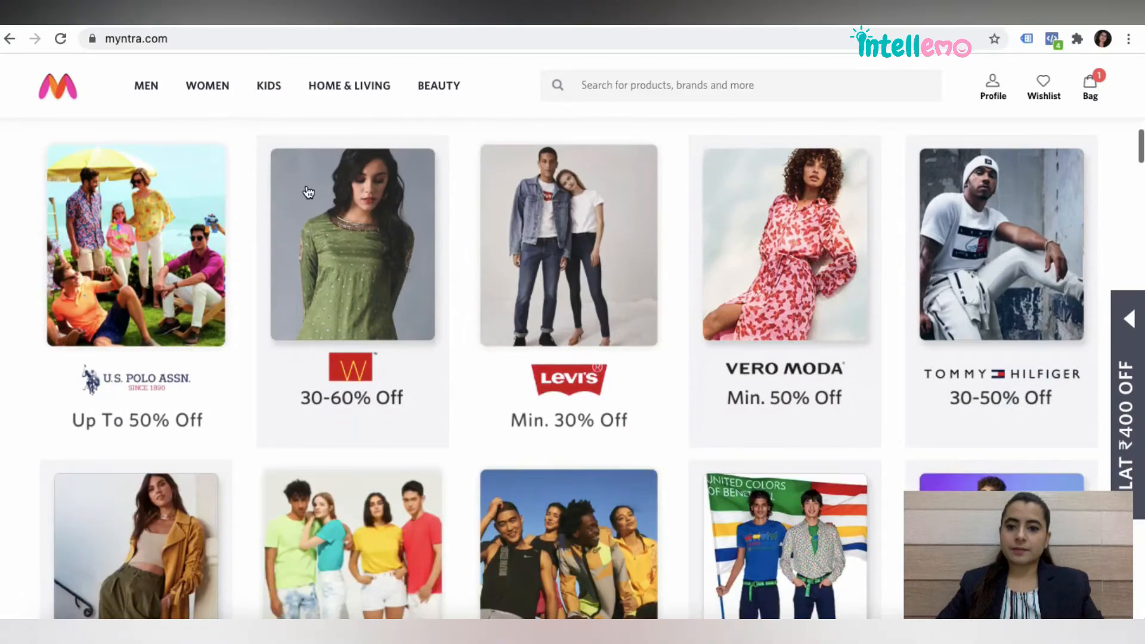
{"action": "left_click", "coordinate": [309, 192]}
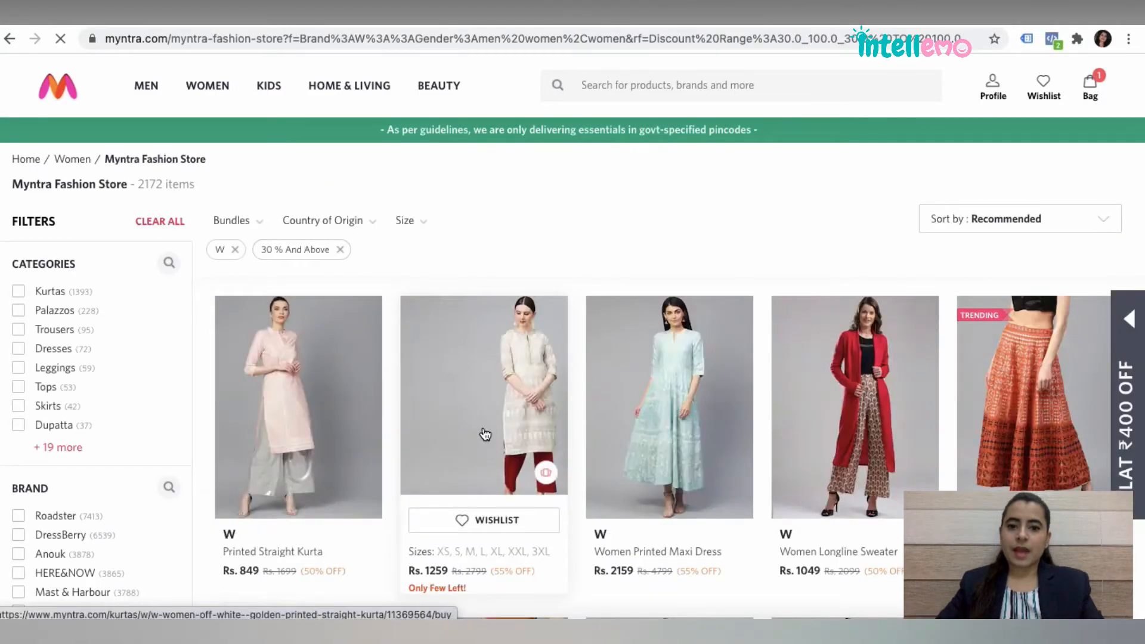
{"action": "left_click", "coordinate": [669, 430]}
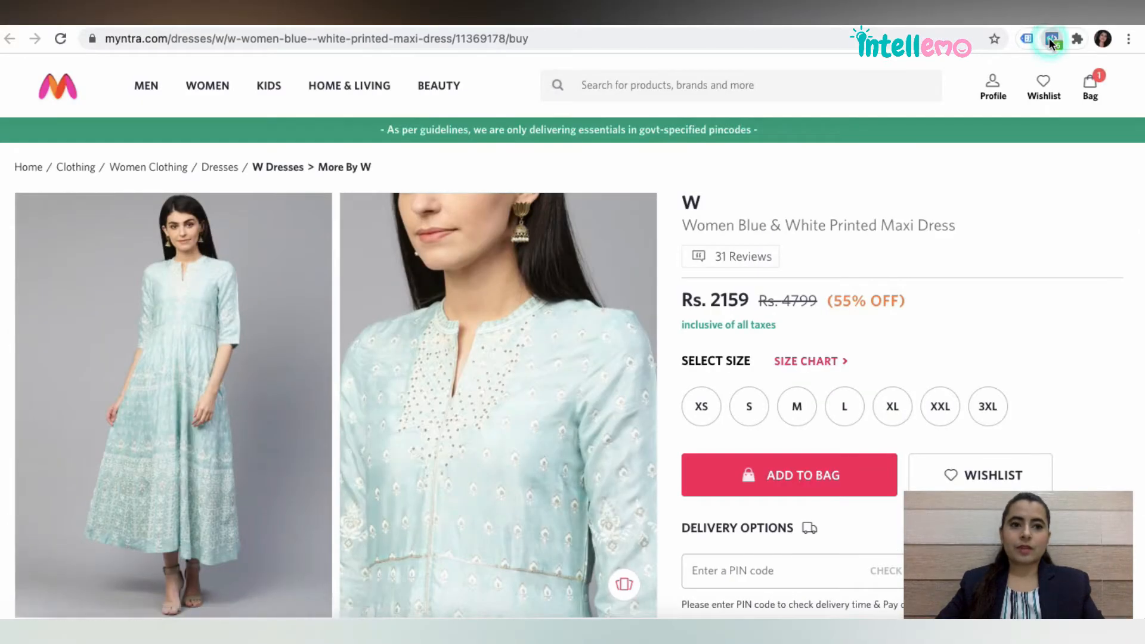
{"action": "left_click", "coordinate": [1050, 38]}
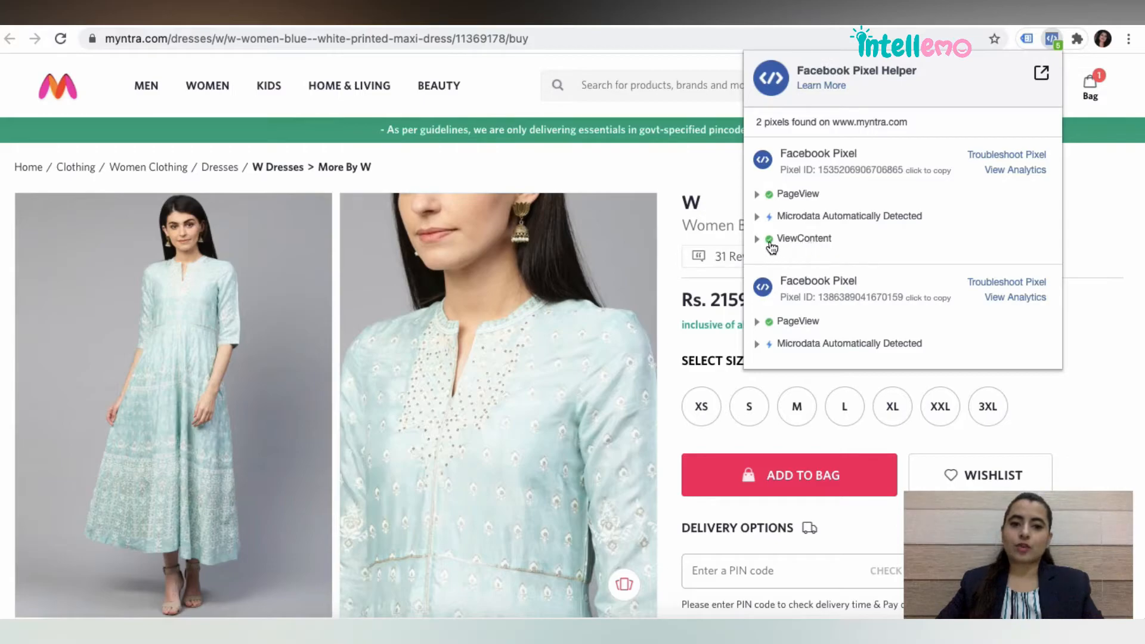
{"action": "left_click", "coordinate": [1076, 254]}
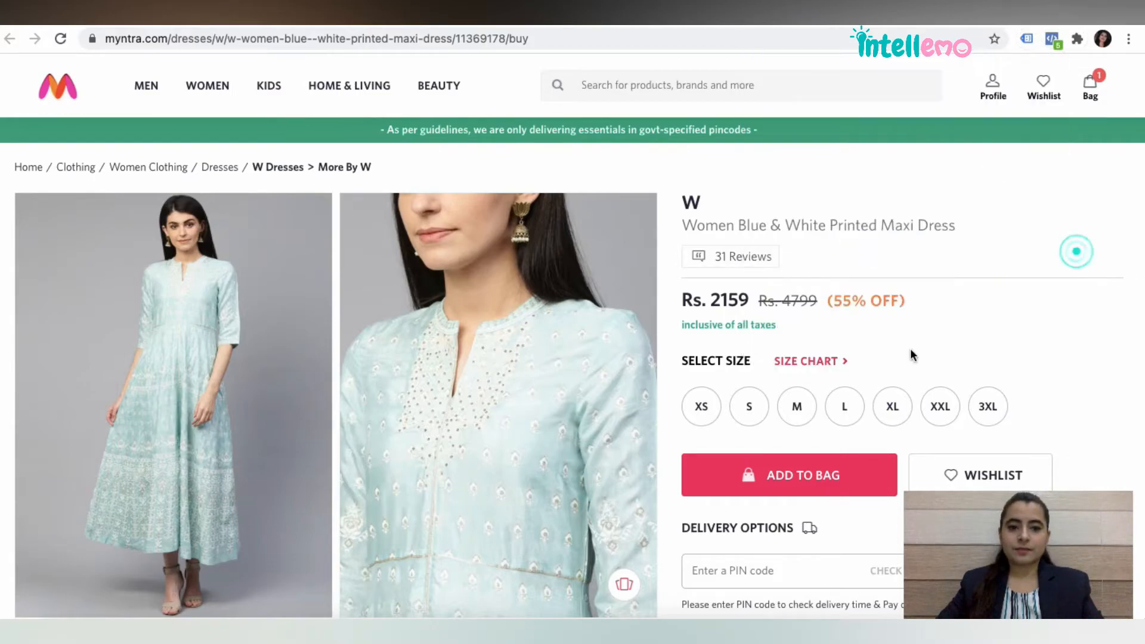
Add the maxi dress in size XS to the bag and inspect the AddToCart event's value parameter in Facebook Pixel Helper
{"action": "left_click", "coordinate": [705, 414]}
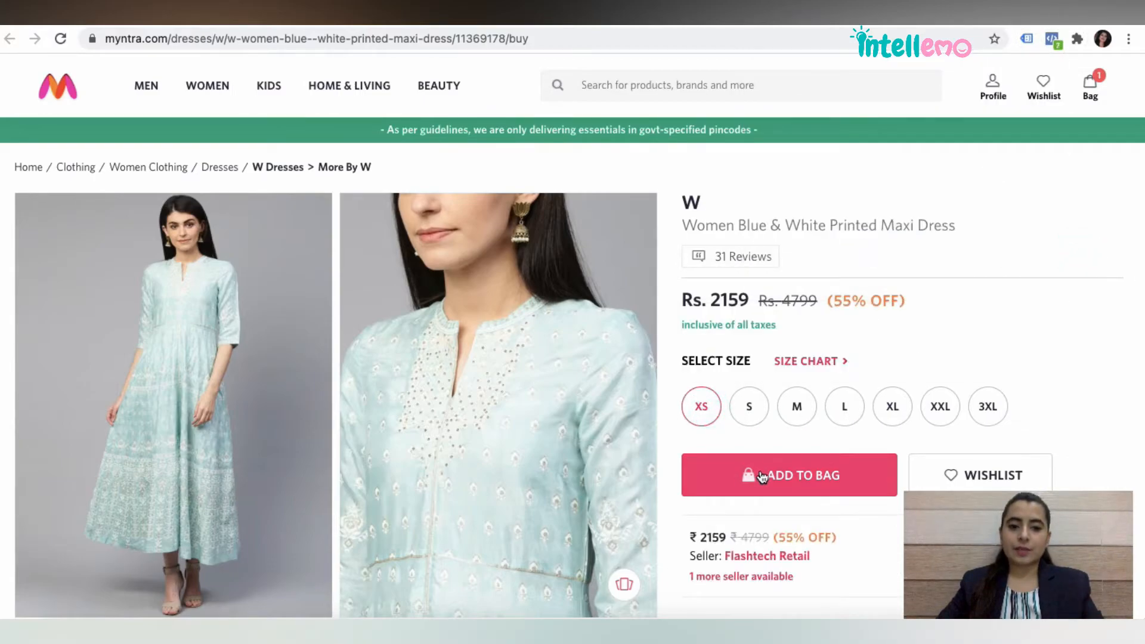
{"action": "left_click", "coordinate": [762, 476]}
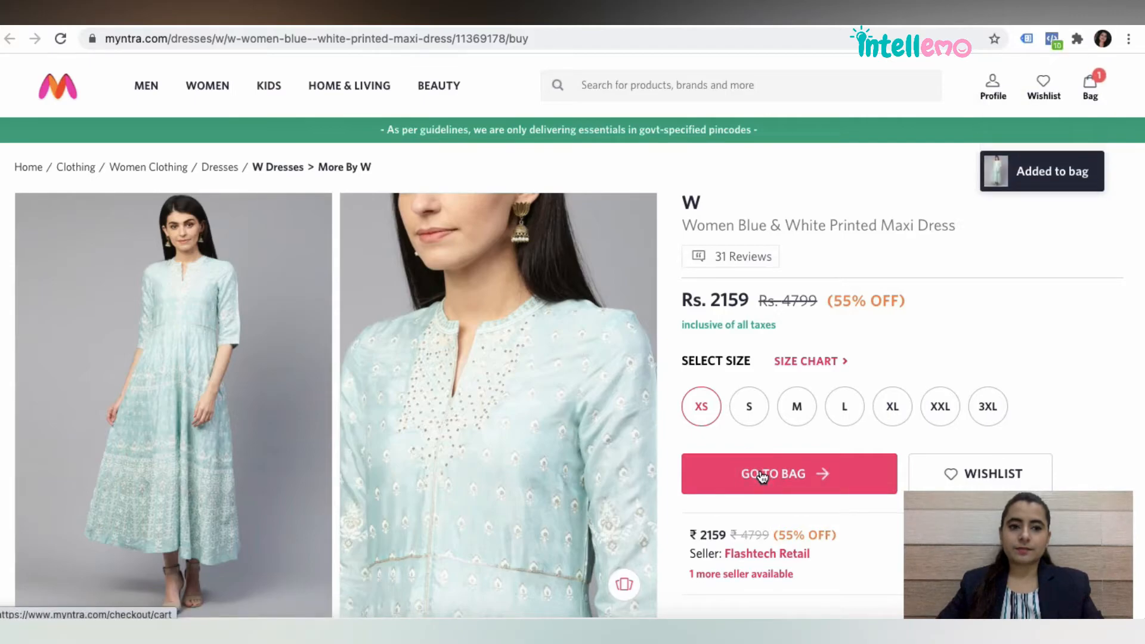
{"action": "left_click", "coordinate": [1050, 40]}
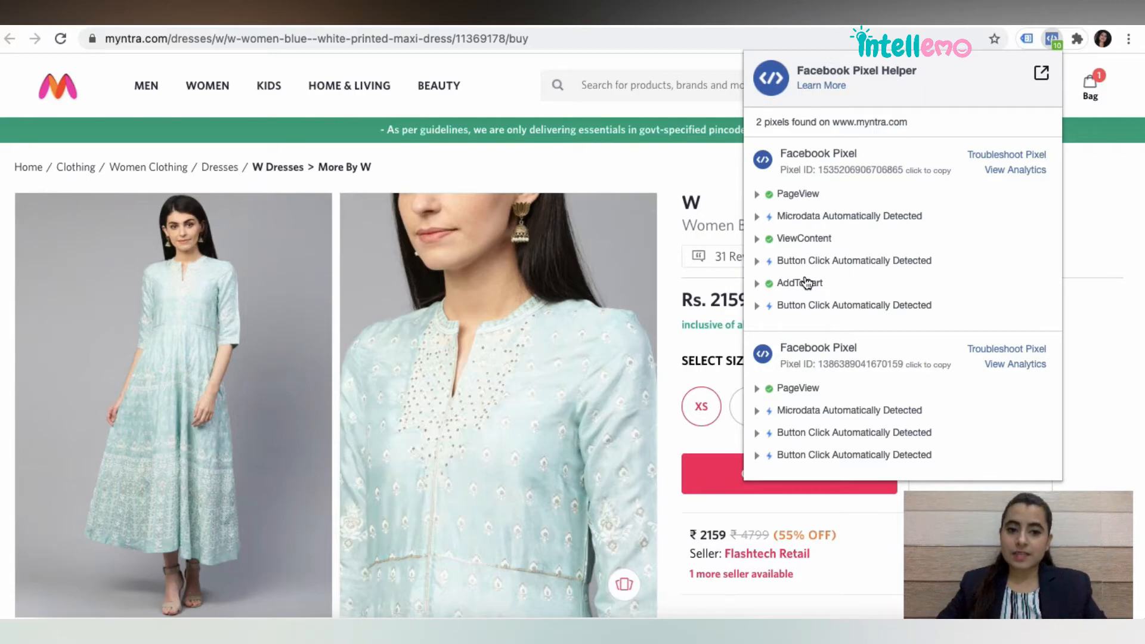
{"action": "left_click", "coordinate": [756, 285]}
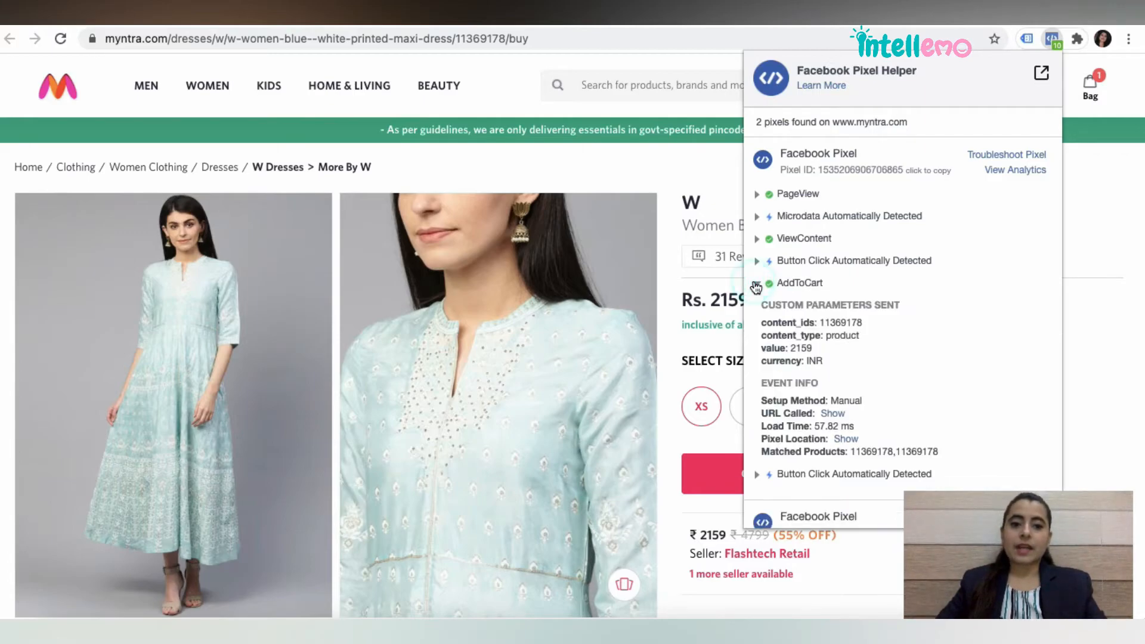
{"action": "triple_click", "coordinate": [770, 347]}
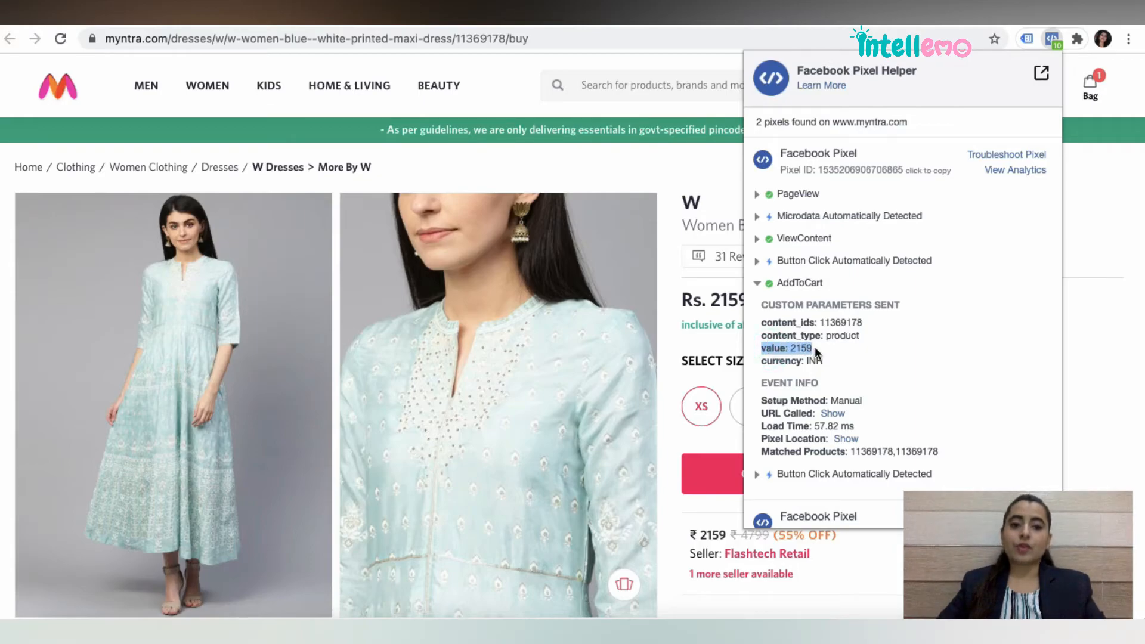
{"action": "left_click", "coordinate": [1100, 202]}
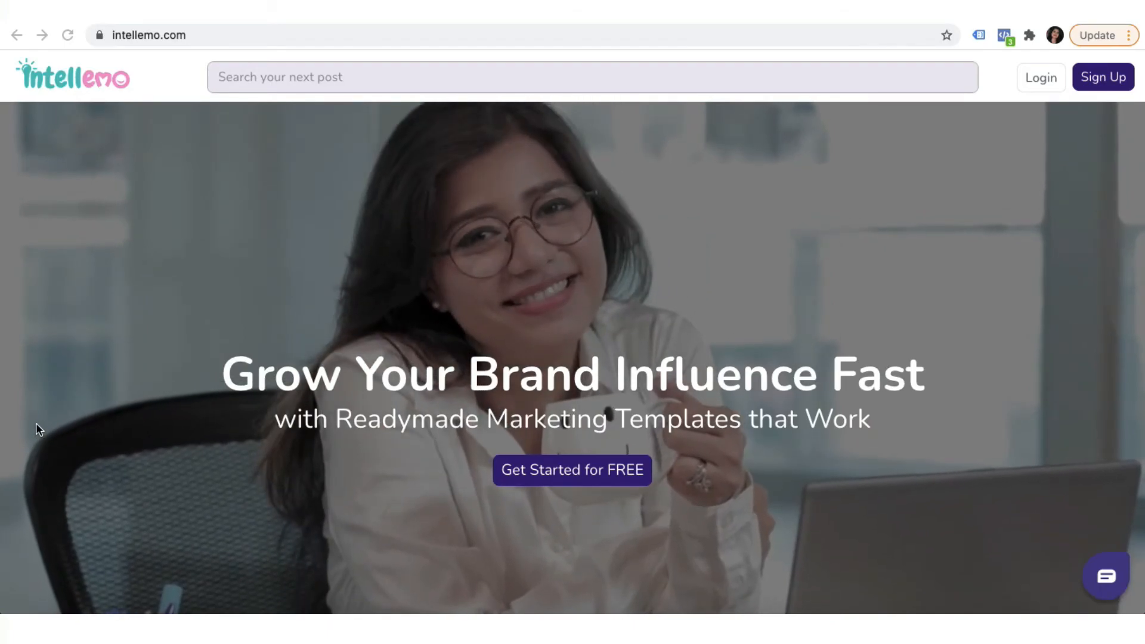
Browse the Social Media Posts templates on the intellemo.com home page
{"action": "scroll", "coordinate": [36, 423], "scroll_direction": "down", "scroll_amount": 3}
{"action": "scroll", "coordinate": [37, 425], "scroll_direction": "down", "scroll_amount": 10}
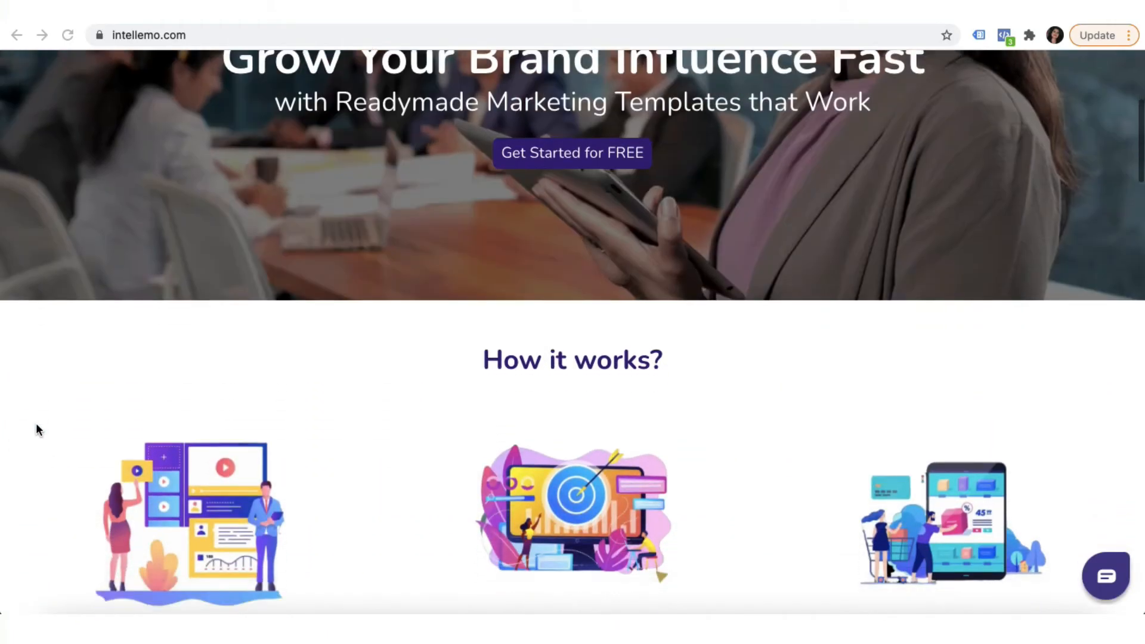
{"action": "scroll", "coordinate": [36, 426], "scroll_direction": "down", "scroll_amount": 12}
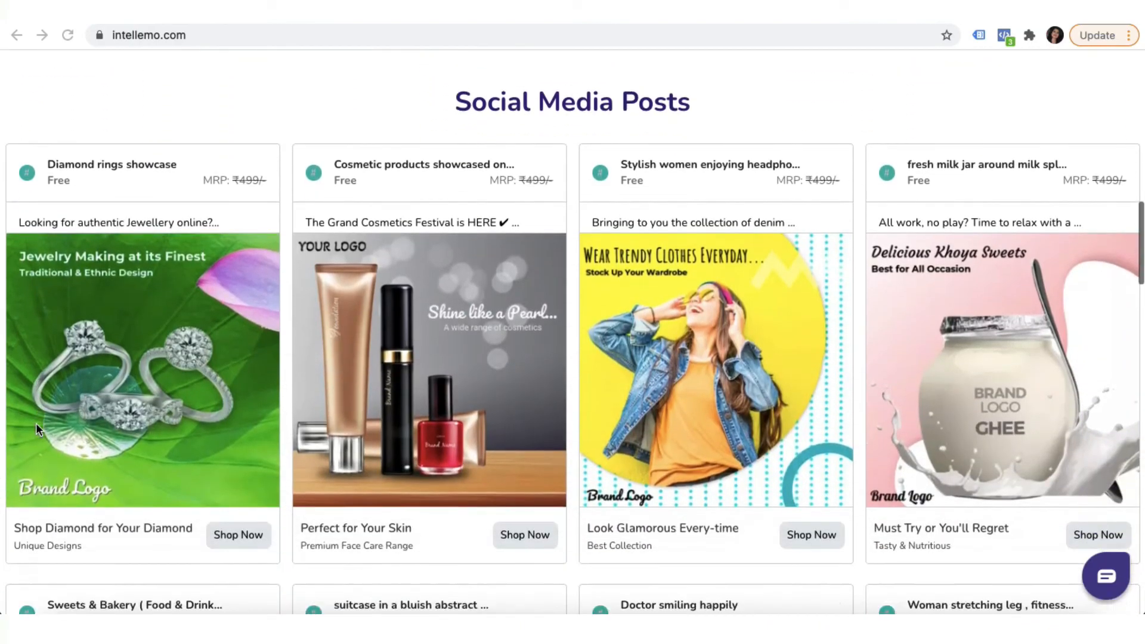
{"action": "scroll", "coordinate": [36, 423], "scroll_direction": "down", "scroll_amount": 5}
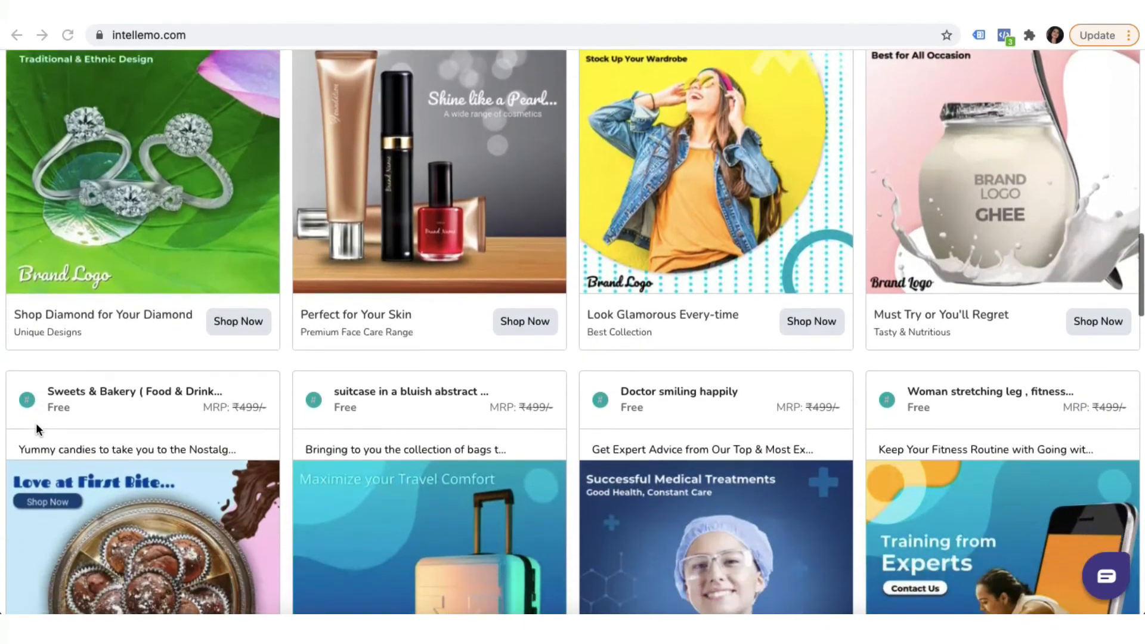
{"action": "scroll", "coordinate": [36, 424], "scroll_direction": "down", "scroll_amount": 1}
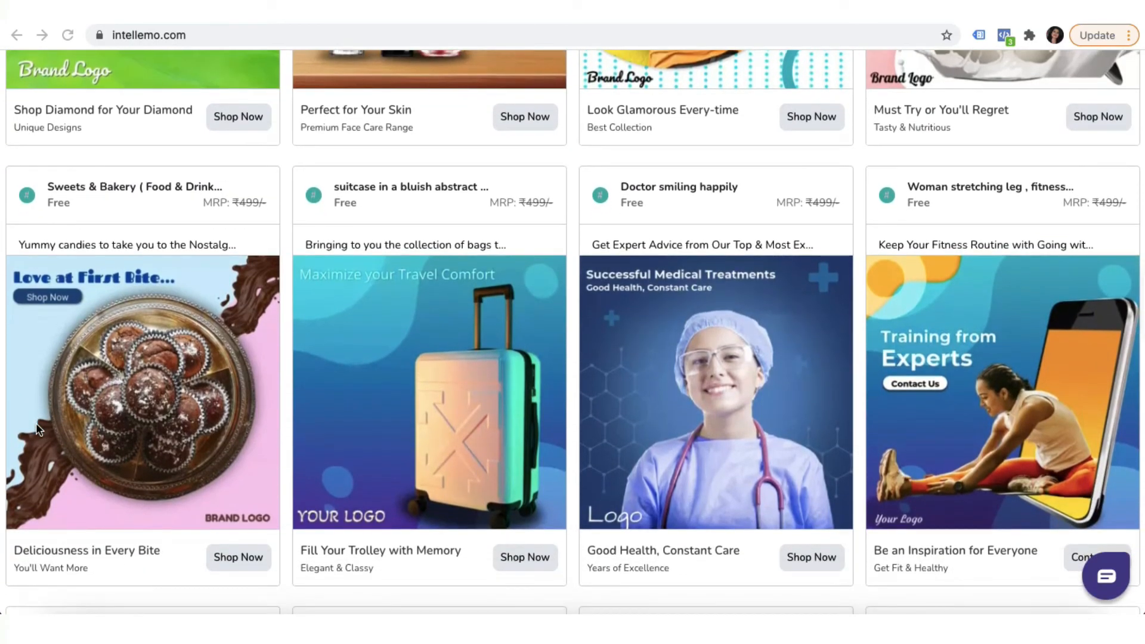
{"action": "scroll", "coordinate": [37, 427], "scroll_direction": "down", "scroll_amount": 7}
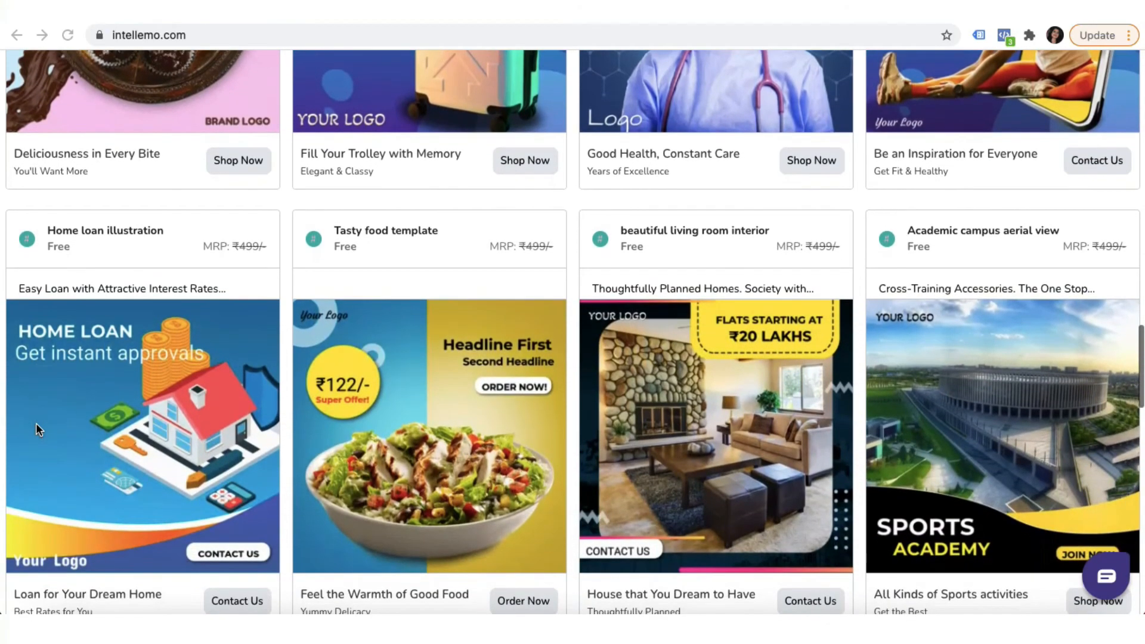
{"action": "scroll", "coordinate": [36, 423], "scroll_direction": "down", "scroll_amount": 1}
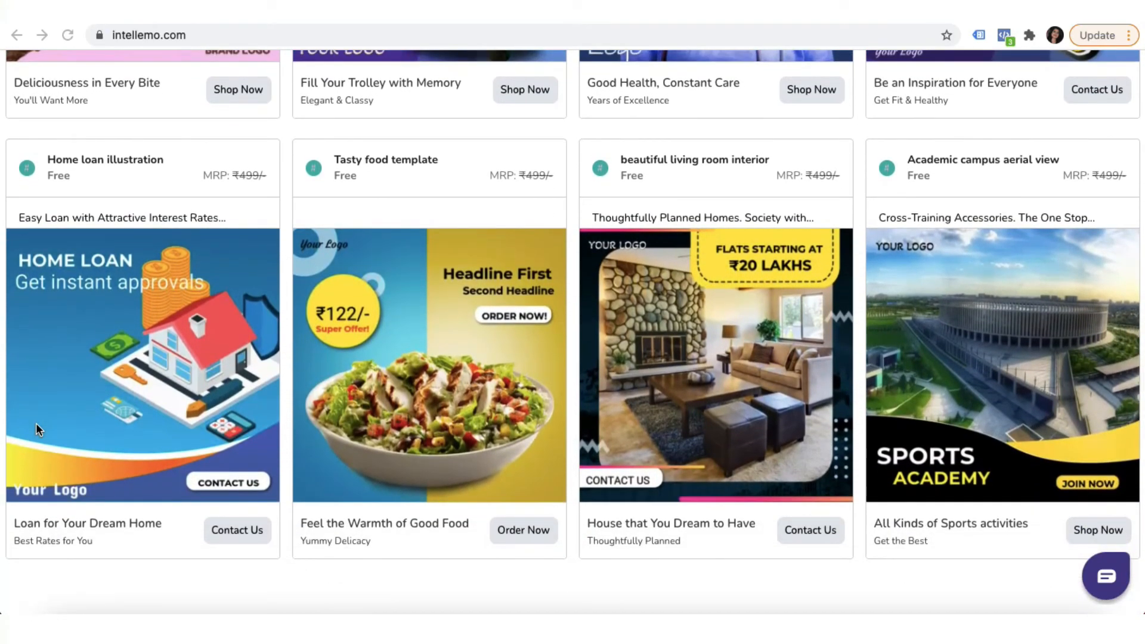